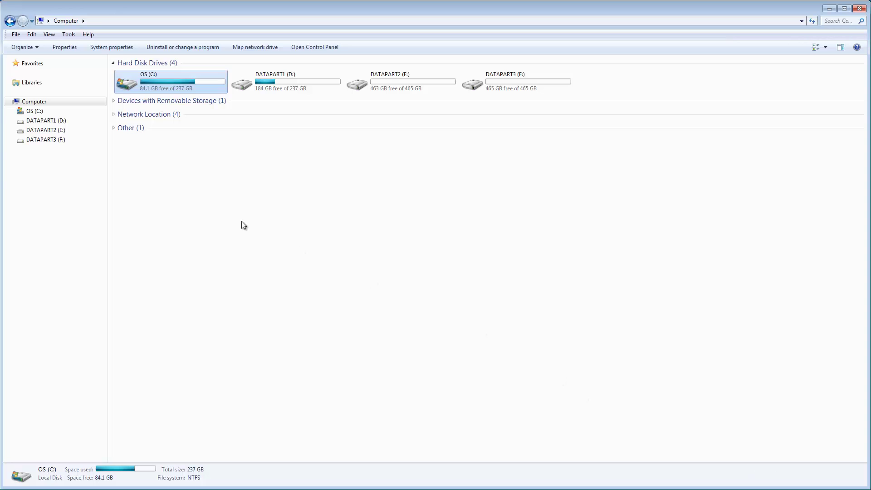
Step: Open Computer Management from the Computer icon and begin a new group under Local Users and Groups
right_click(30, 105)
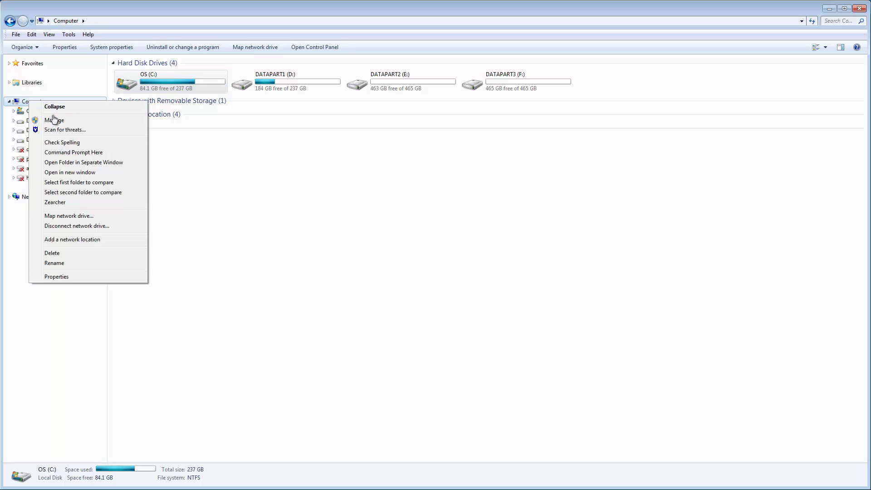
left_click(72, 121)
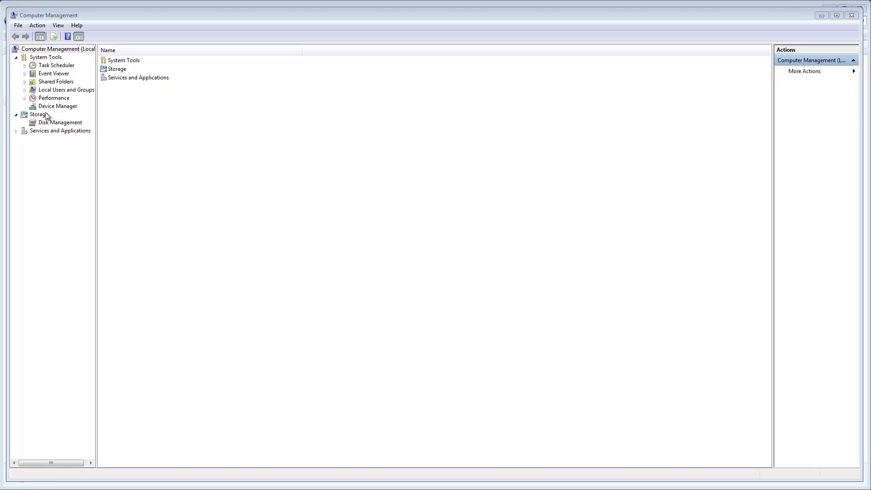
left_click(25, 90)
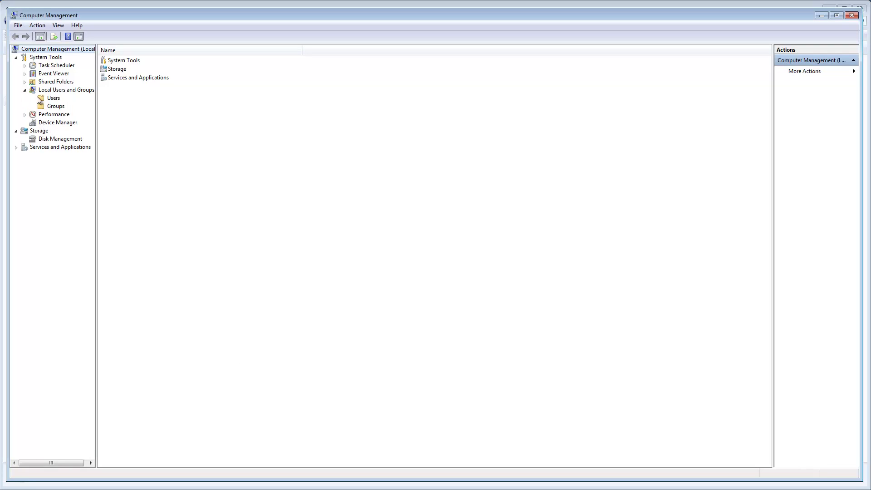
right_click(54, 107)
left_click(78, 113)
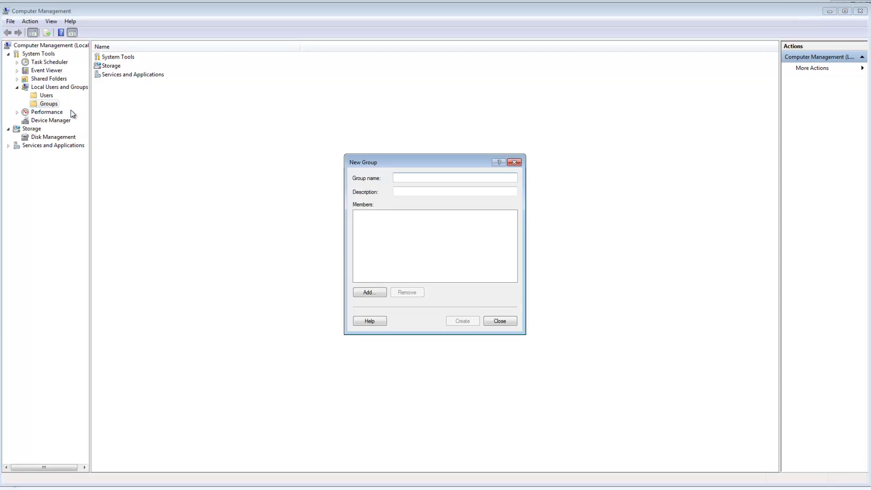
Step: Create the local group 'RSM Admins' with the two pasted domain users as members
type("RSM Admins")
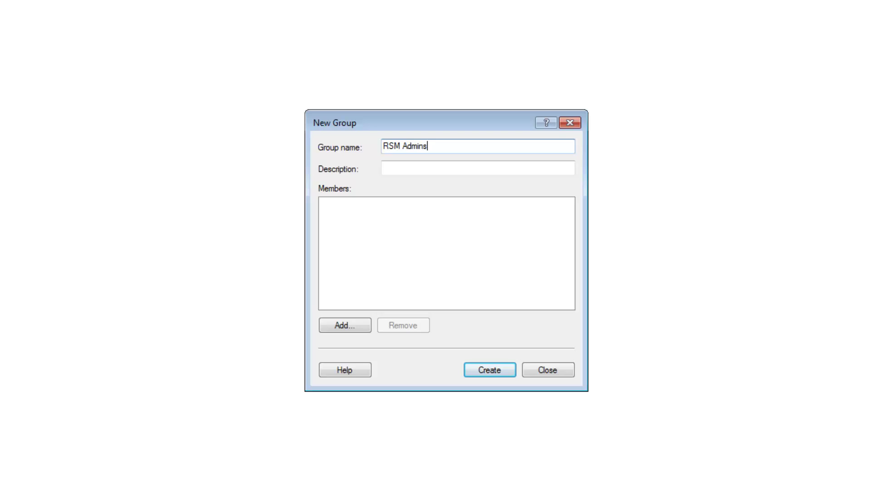
left_click(363, 323)
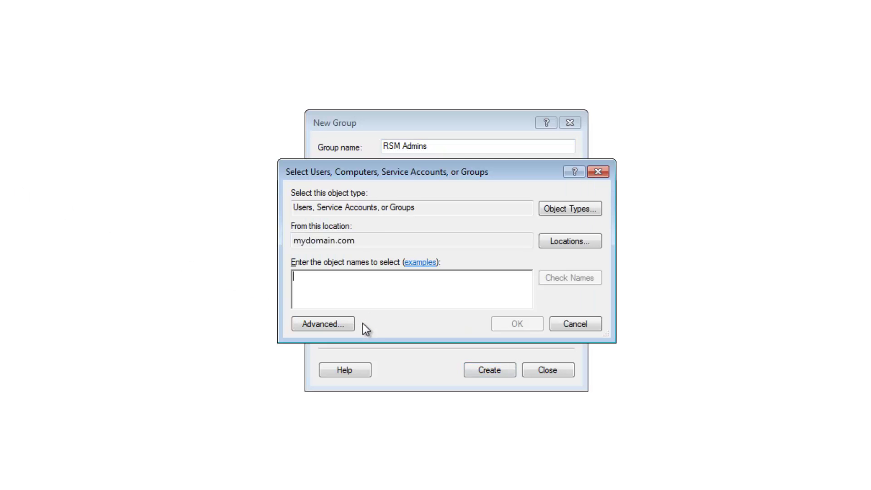
type("Jane Doe; John Adams")
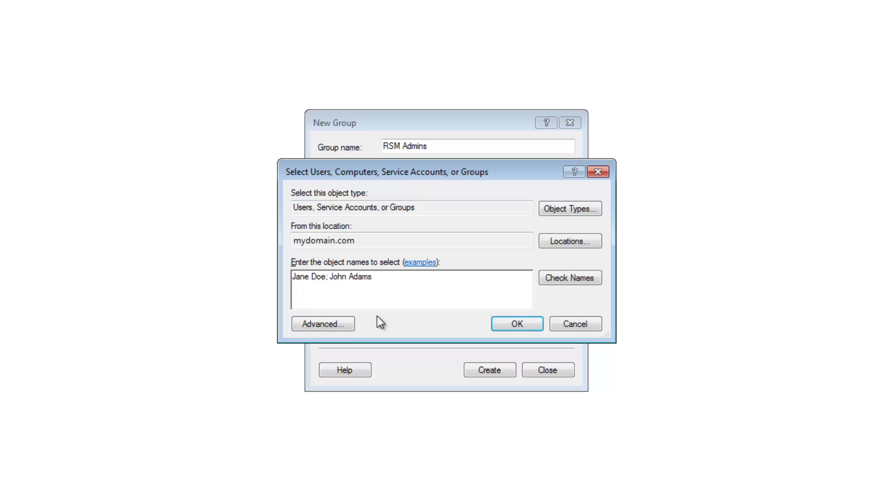
left_click(547, 281)
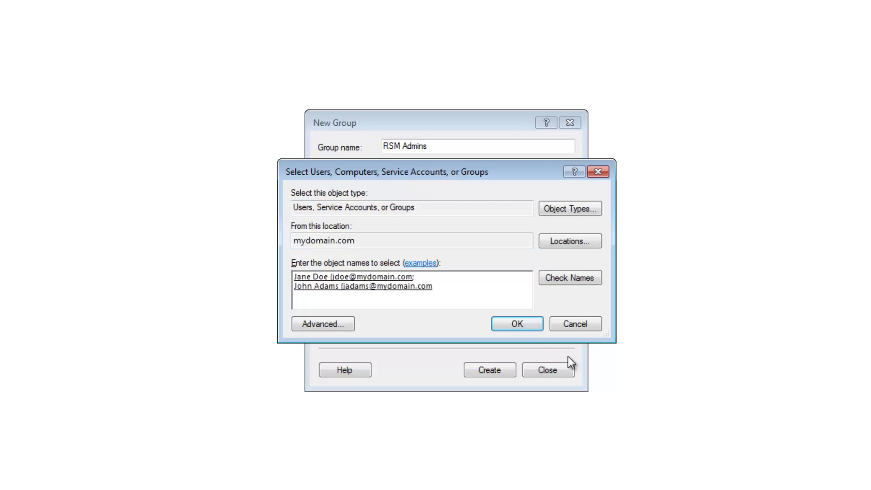
left_click(532, 325)
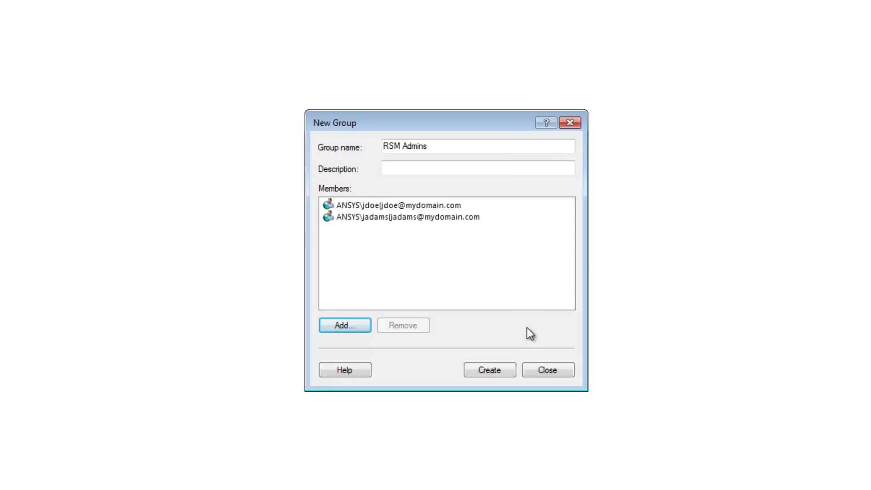
left_click(504, 368)
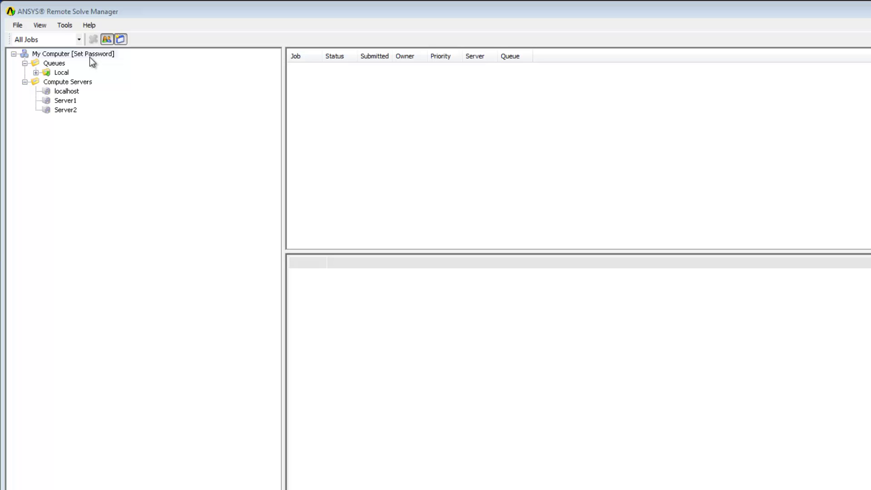
Step: Set the My Computer account password, entering it and its verification
right_click(91, 57)
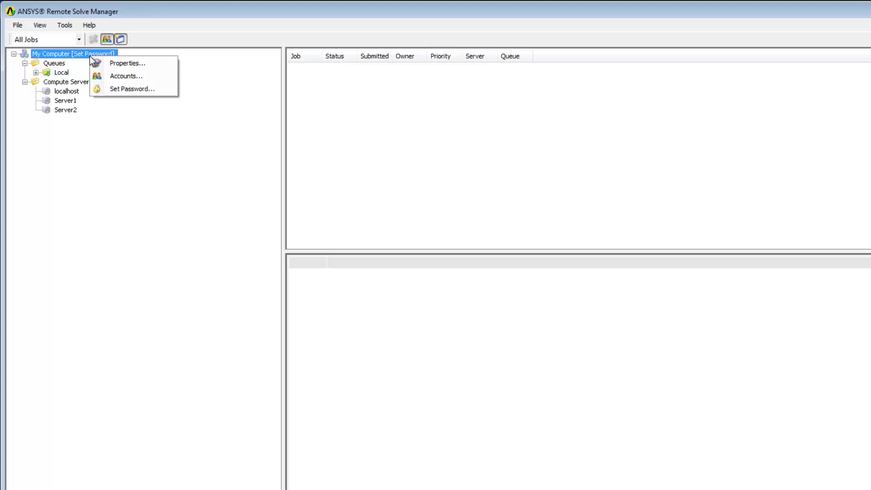
left_click(115, 91)
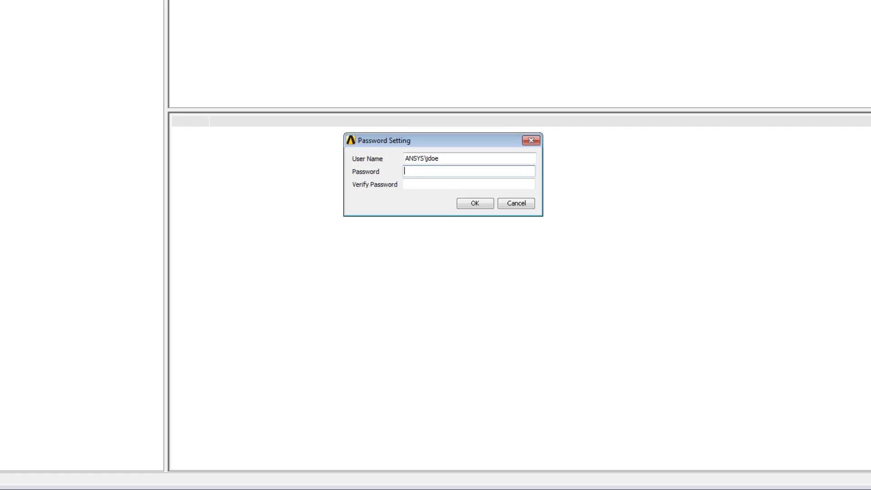
type("•••••••••")
left_click(469, 184)
type("•••••")
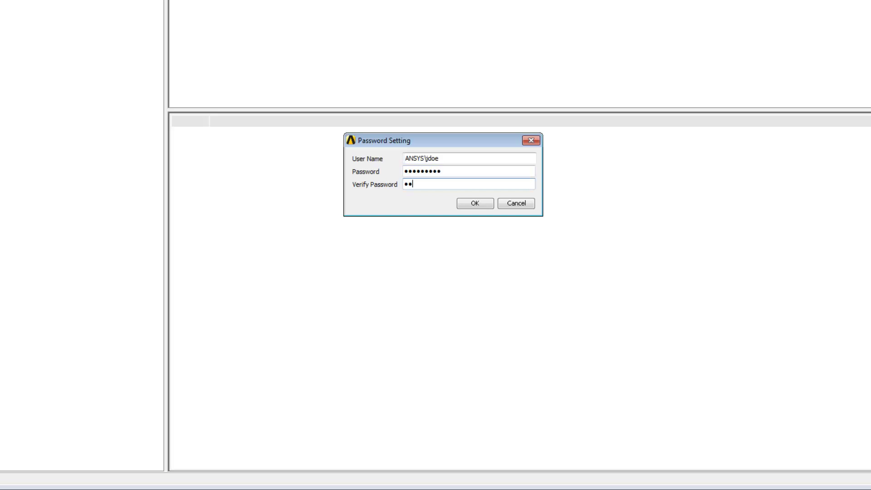
type("••••")
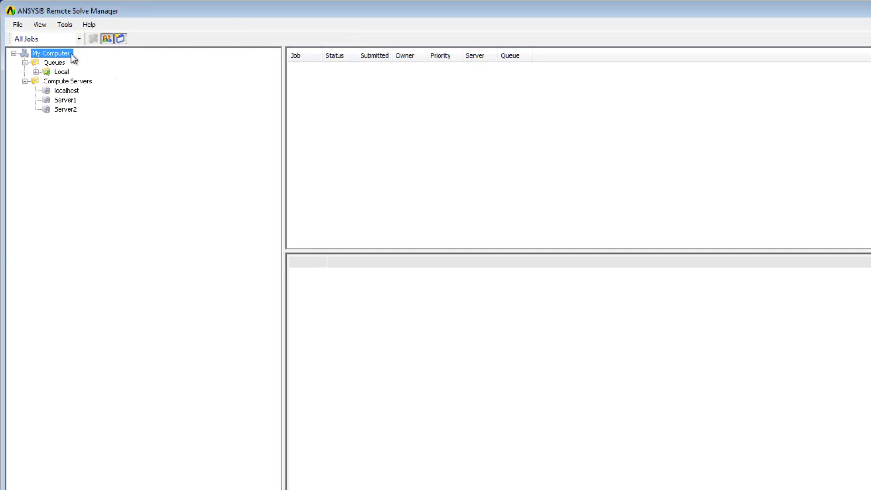
Step: Add a second ANSYS domain user as a primary account in the Accounts list, entering its password twice
right_click(69, 54)
left_click(100, 75)
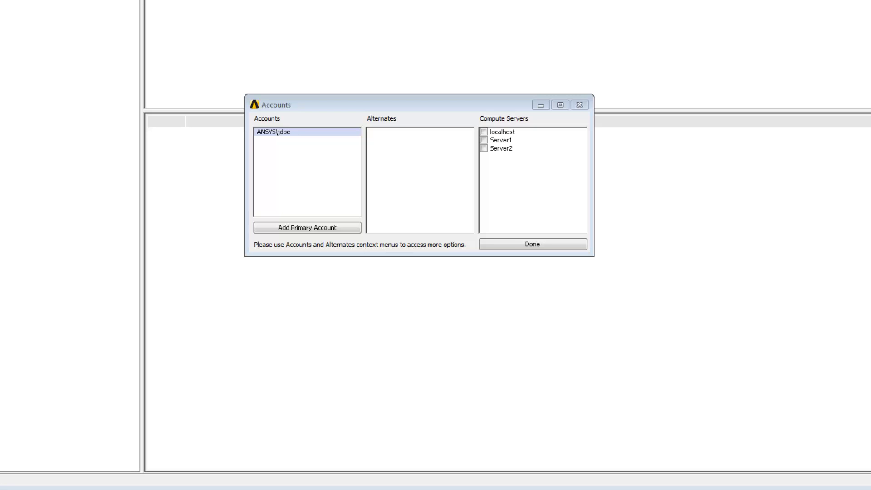
key("Return")
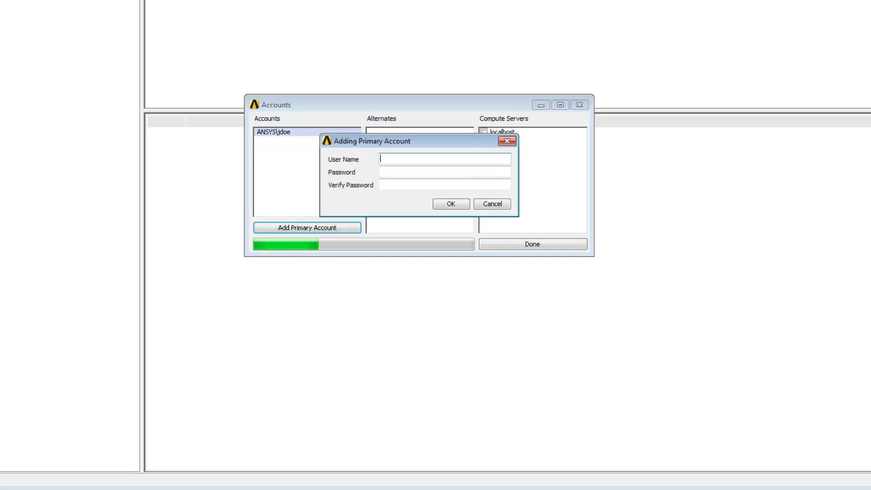
type("ANSYS\\jsmith")
key("Tab")
type("password1")
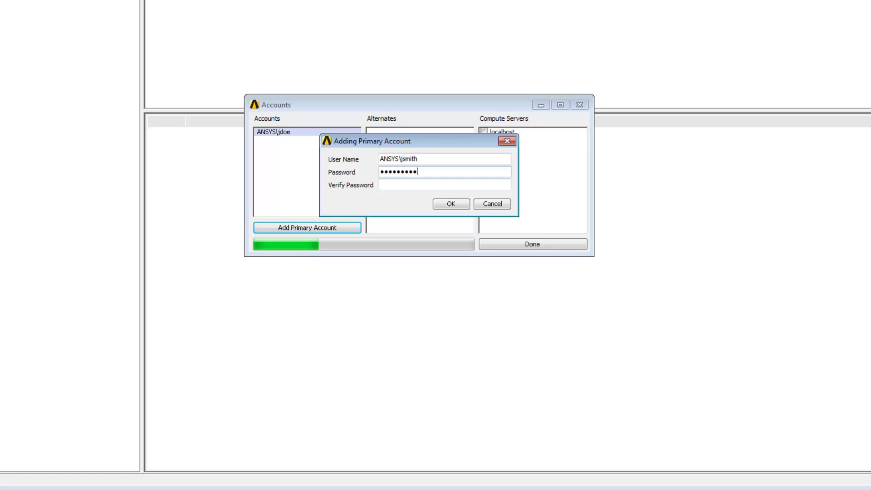
key("Tab")
type("passwo")
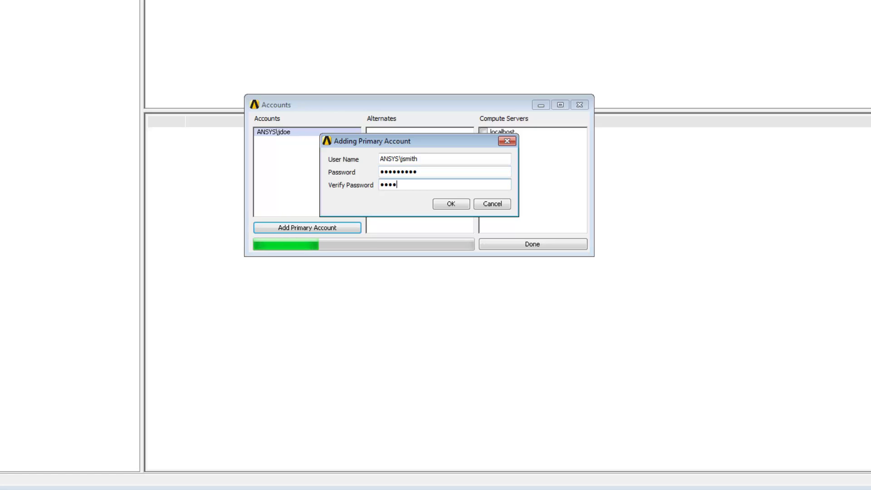
type("rd1")
key("Return")
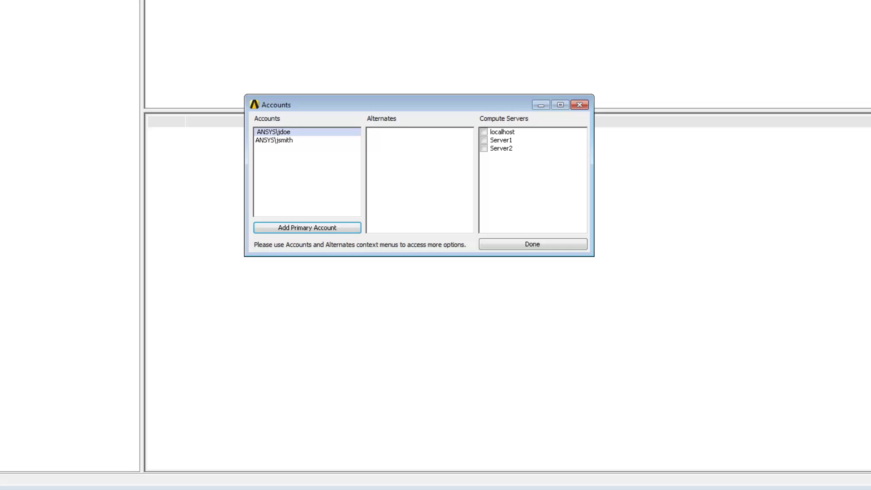
Step: Add alternate account 'user1' with its password under the first primary account
right_click(301, 132)
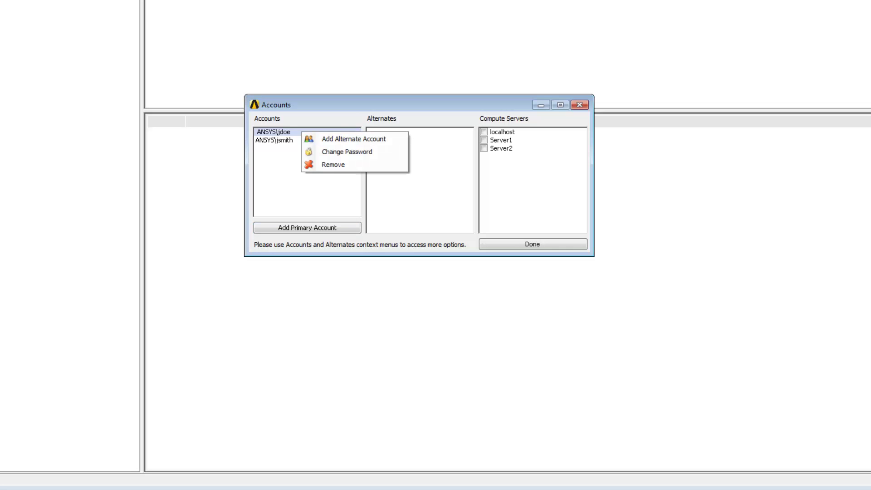
left_click(354, 138)
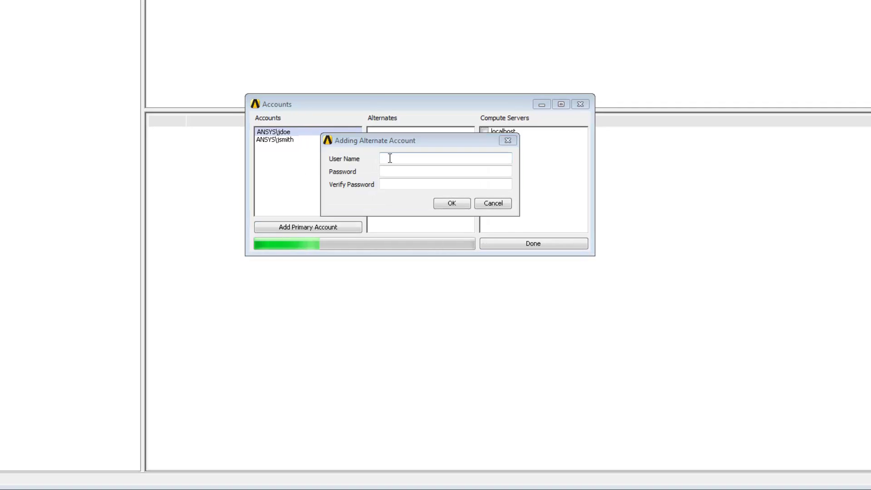
type("user1")
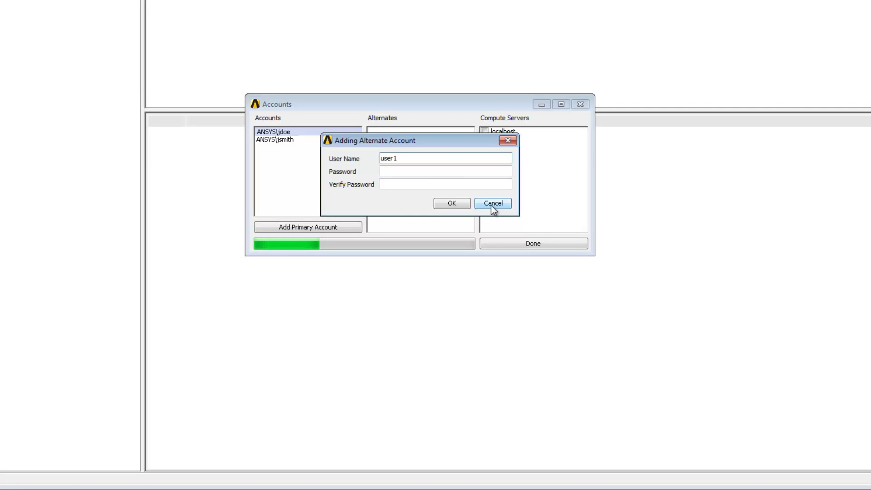
key("Tab")
type("••••")
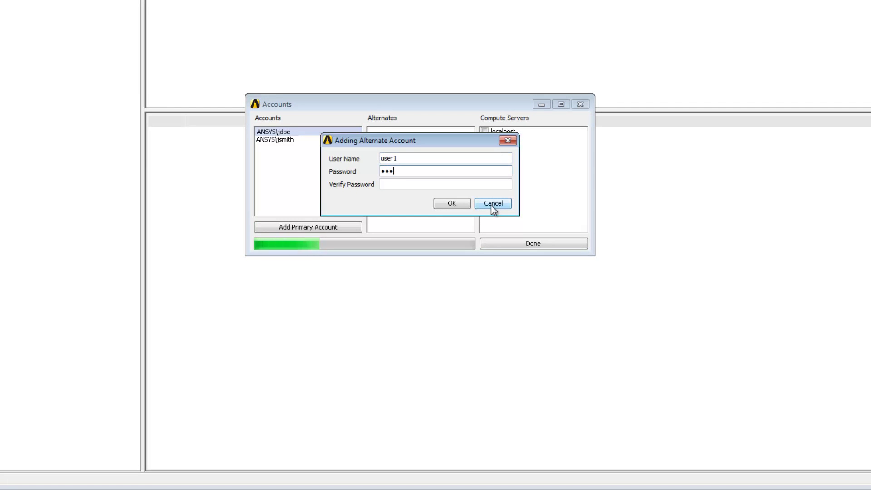
type("•••")
key("Tab")
type("••••")
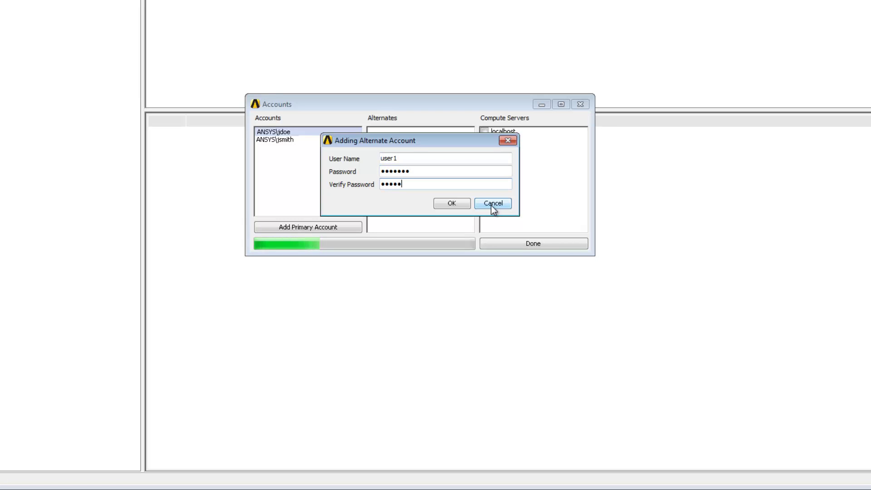
type("•••")
left_click(463, 204)
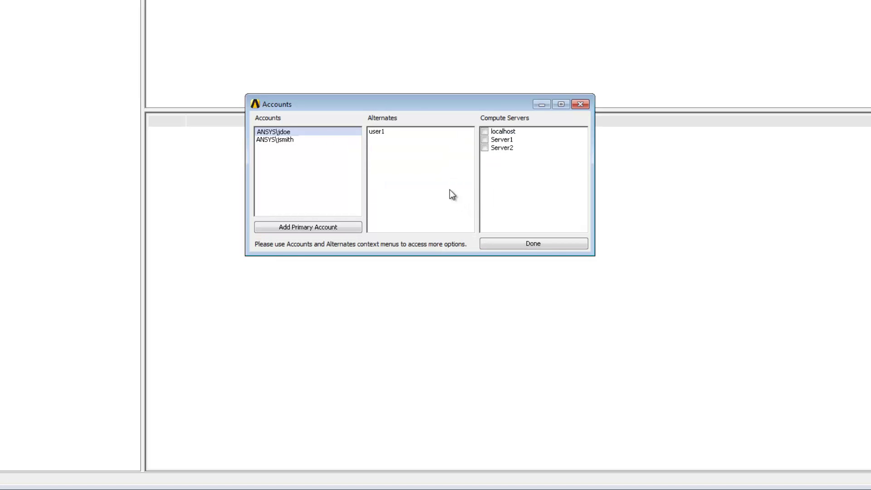
Step: Assign the user1 alternate account to Server1 and Server2
left_click(383, 132)
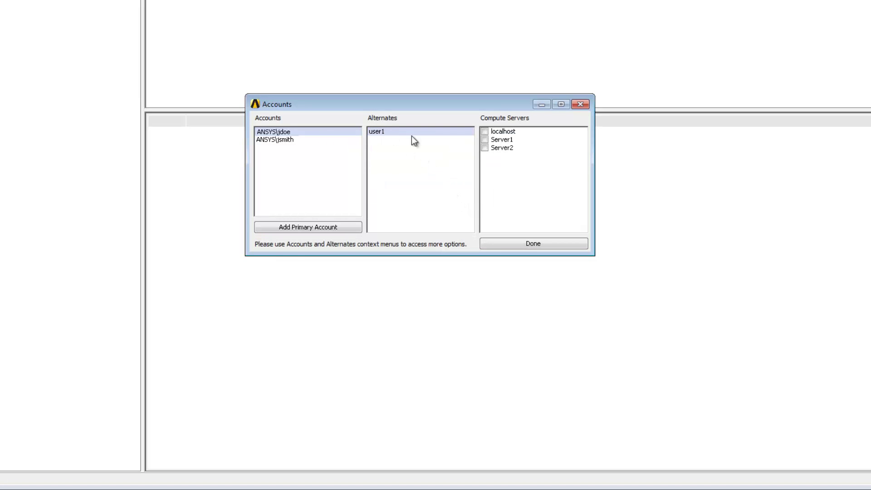
left_click(484, 140)
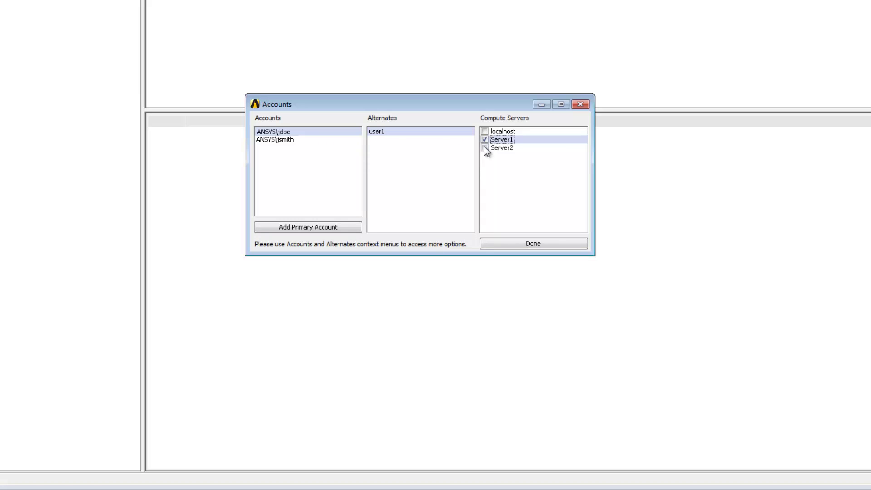
left_click(484, 148)
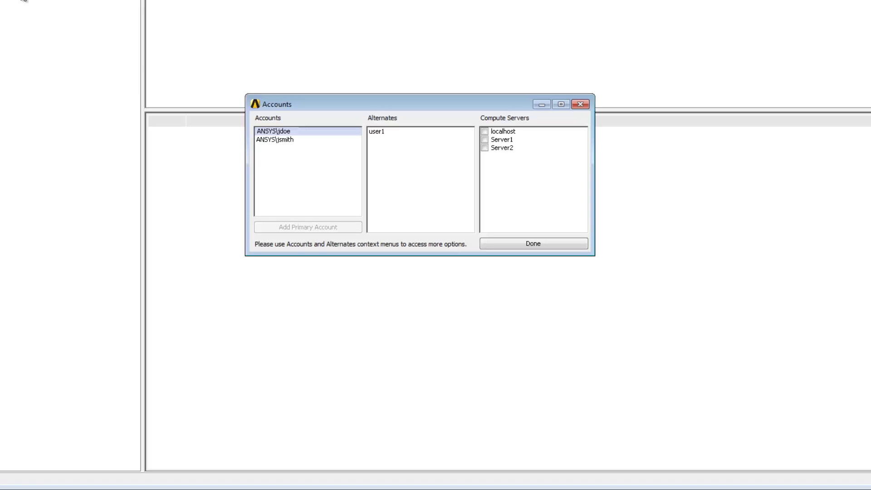
Step: Give the first primary account a new password, entered and verified
right_click(342, 131)
left_click(388, 152)
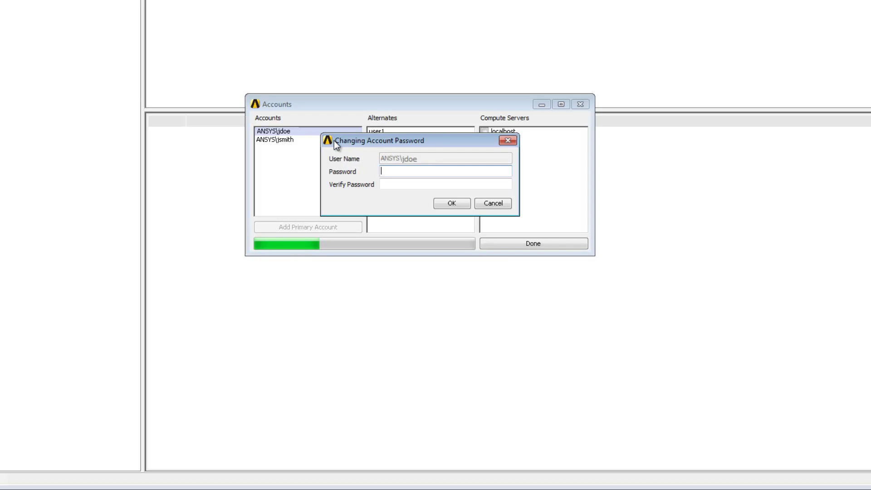
type("********")
key("Tab")
type("******")
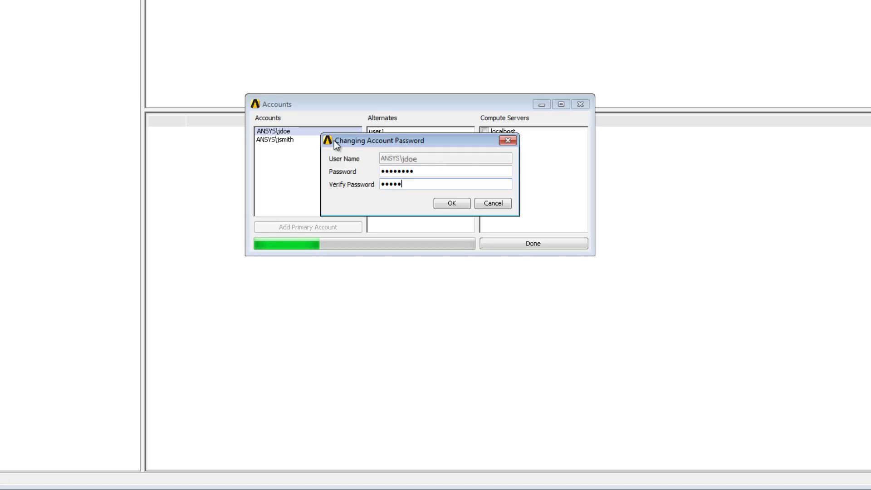
type("**")
left_click(459, 202)
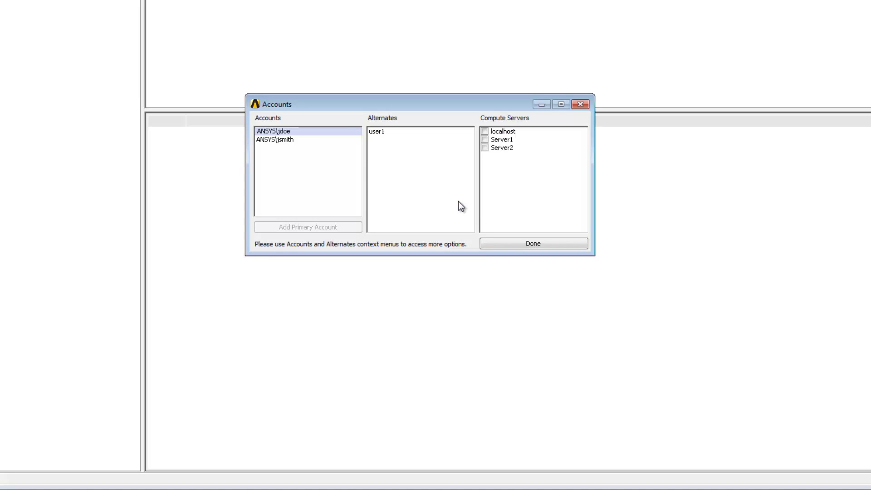